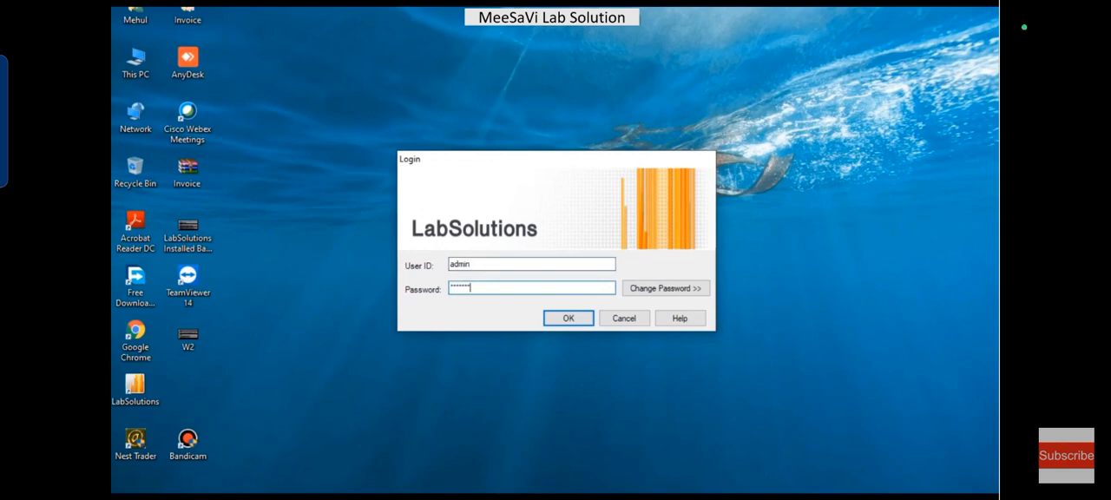
Step: Complete the LabSolutions login and select MIDR as the current project
key("Return")
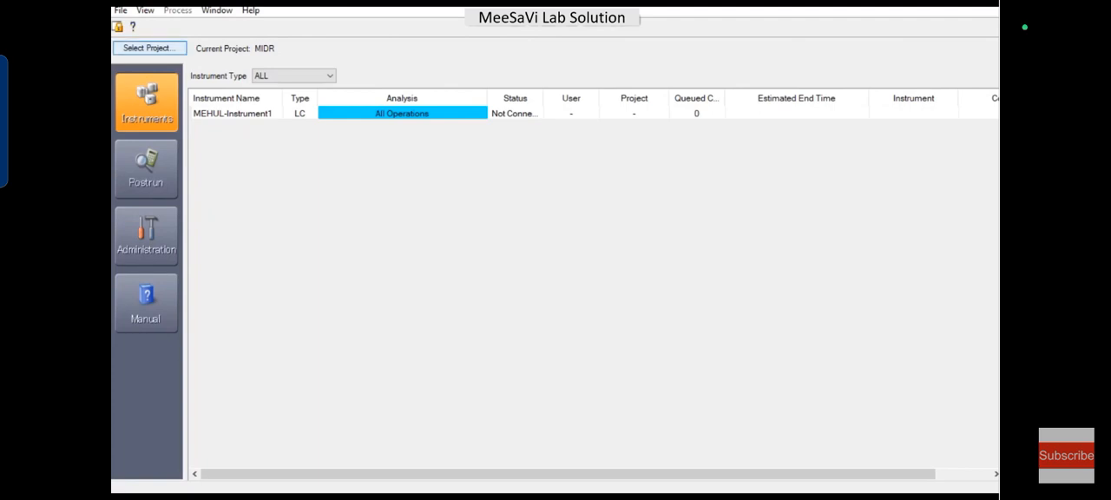
left_click(150, 48)
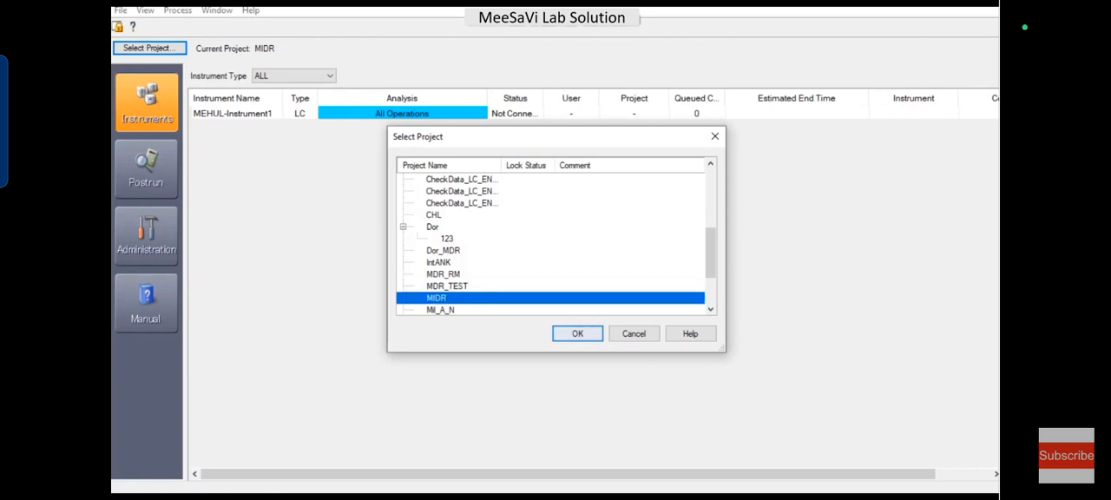
left_click(578, 334)
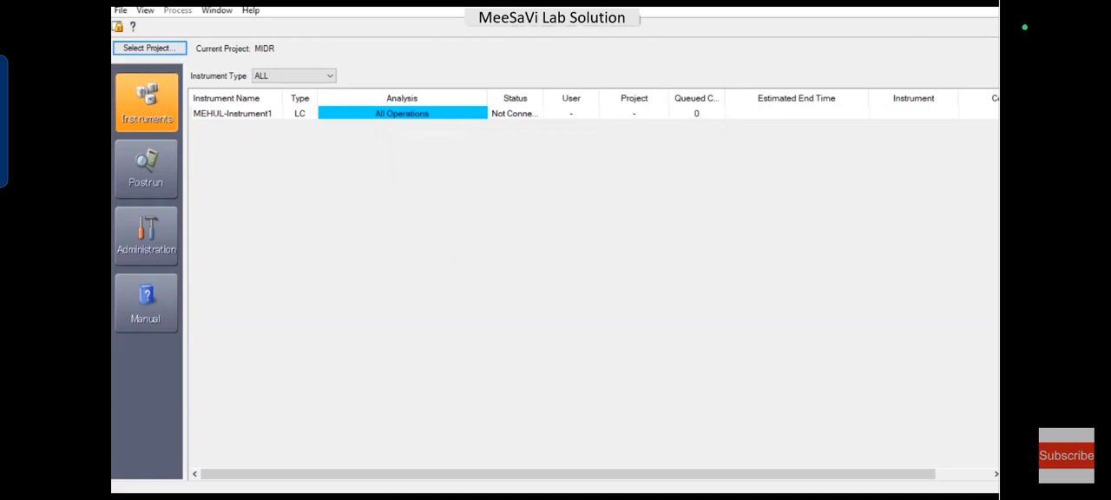
right_click(261, 113)
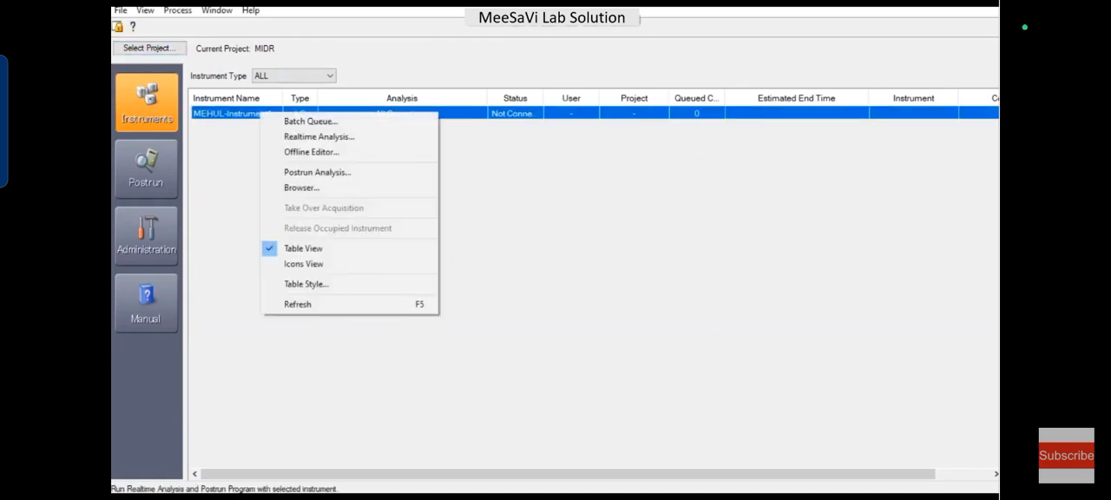
right_click(550, 191)
left_click(582, 214)
right_click(436, 209)
left_click(478, 217)
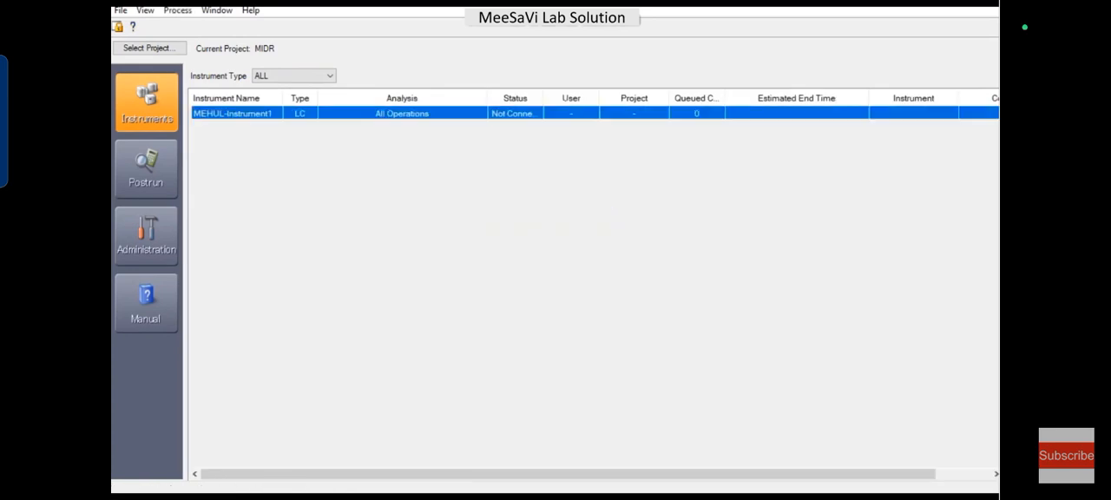
Step: Open Realtime Analysis for the listed LC instrument
right_click(243, 110)
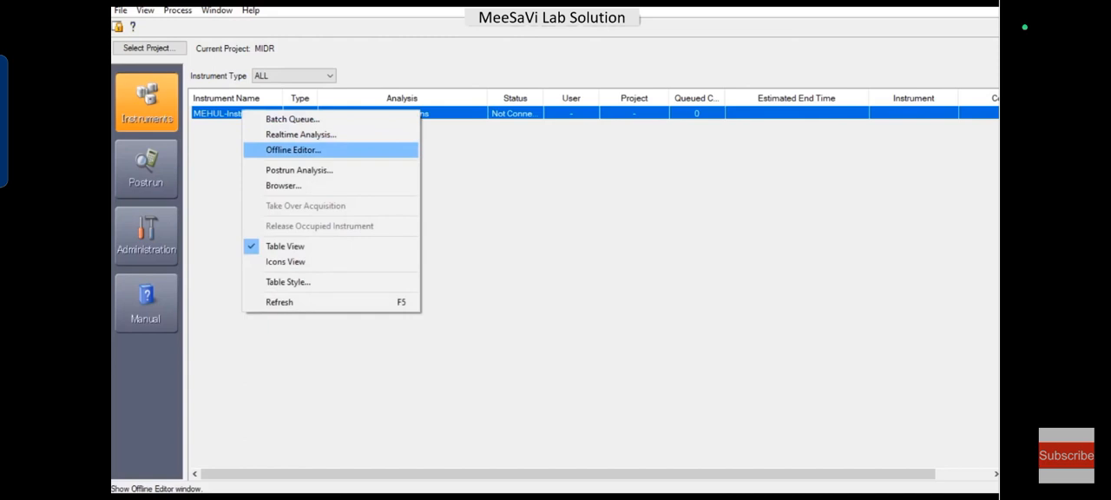
left_click(300, 134)
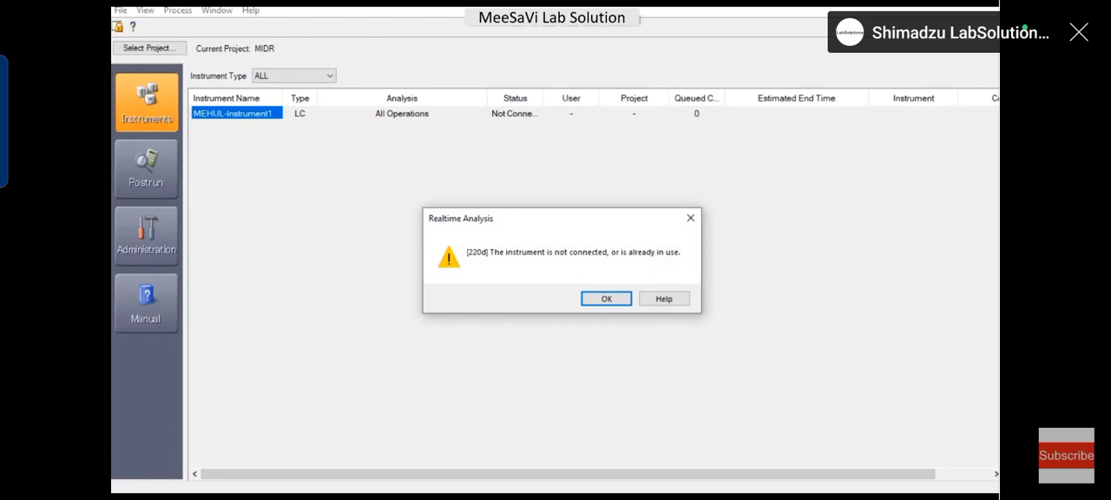
key("Return")
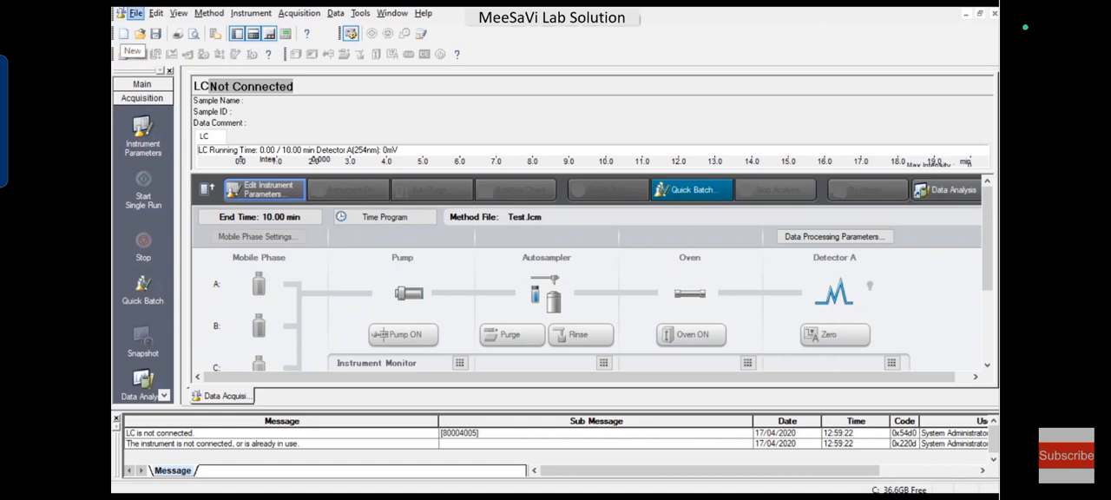
Step: Create a new method file and set its LC stop time to 10 min in the advanced parameters, applied to all acquisition times
left_click(136, 14)
left_click(181, 30)
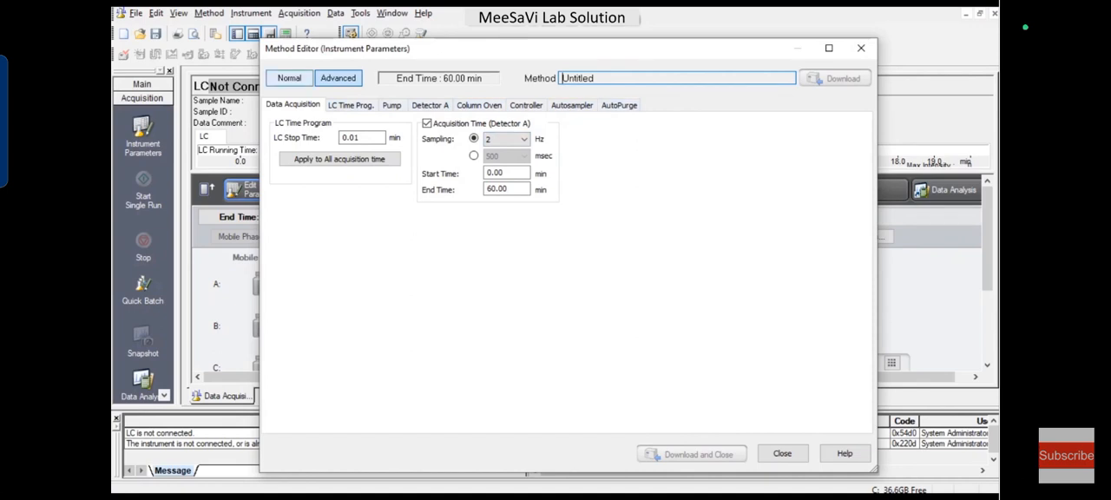
left_click(289, 78)
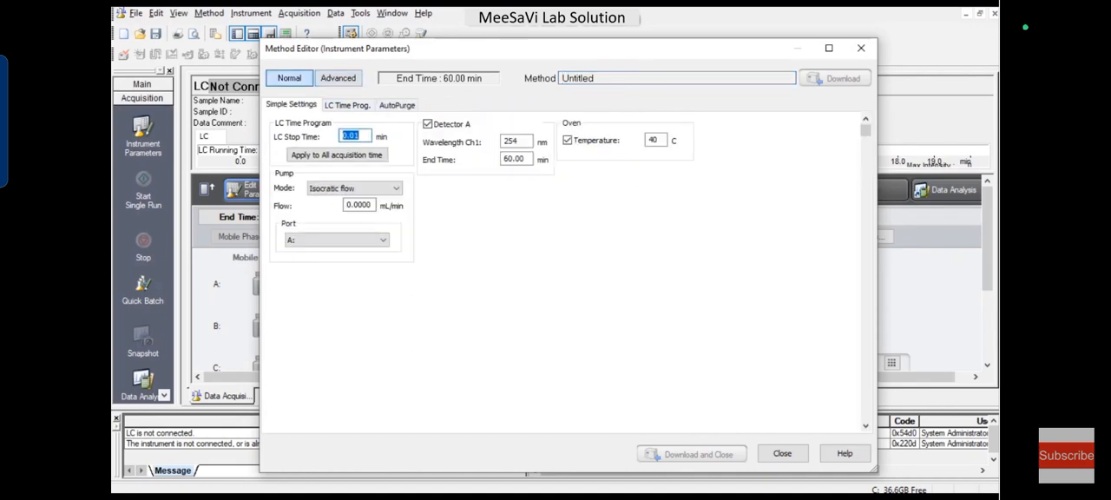
left_click(338, 79)
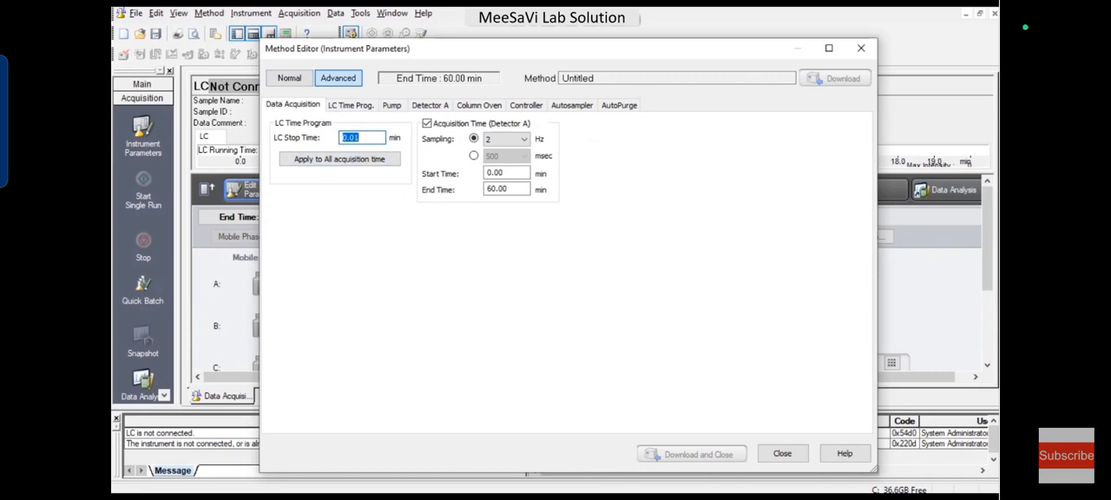
type("10")
left_click(339, 159)
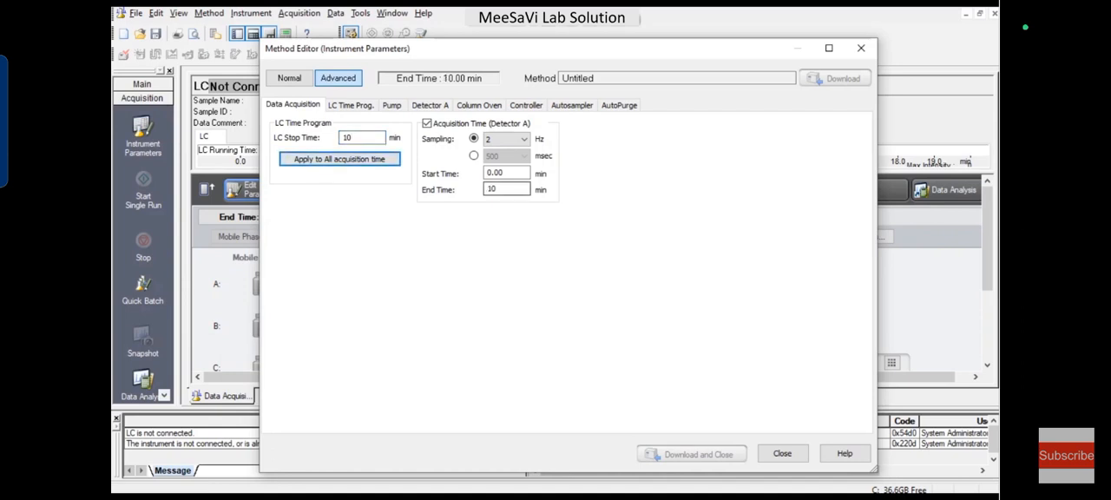
Step: Set the pump flow to 1 mL/min in isocratic flow mode
left_click(350, 105)
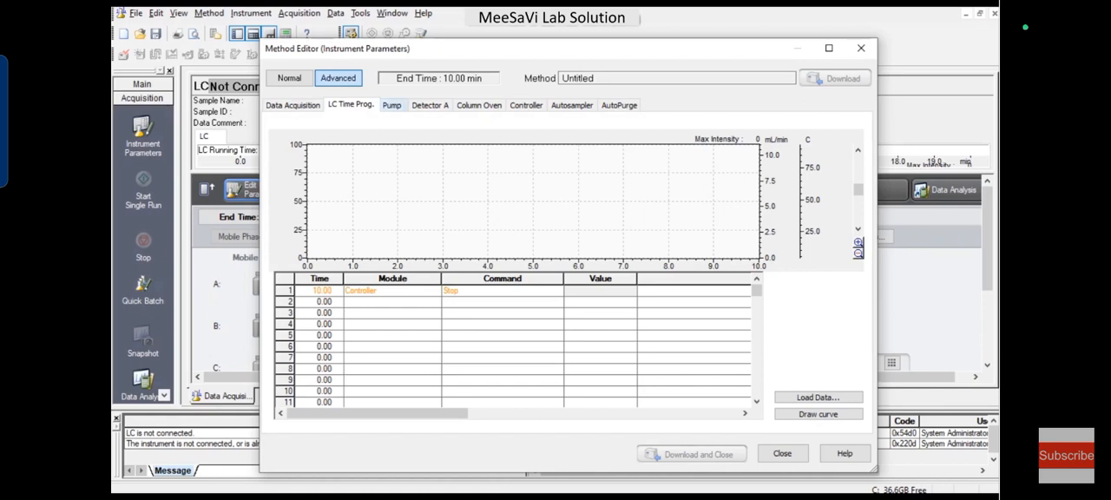
left_click(393, 105)
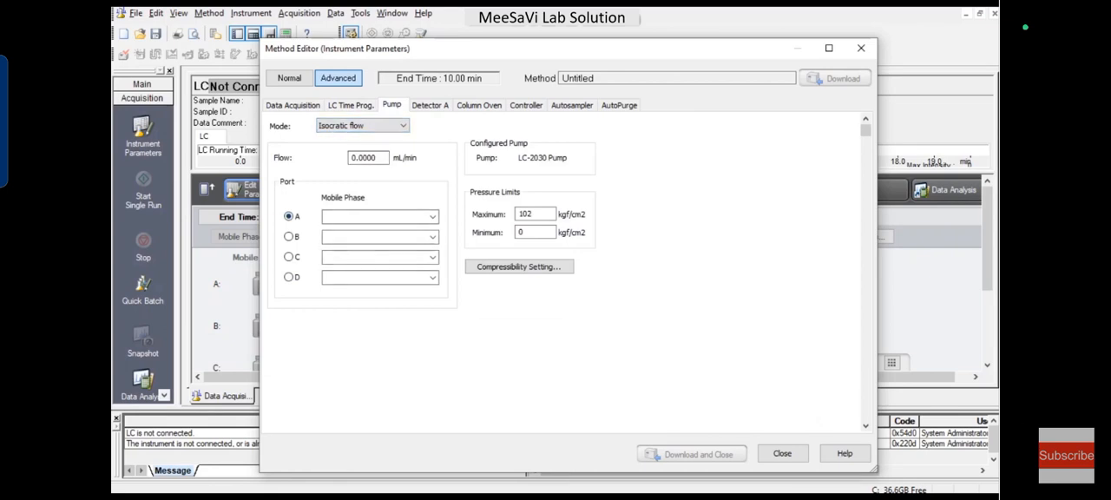
left_click_drag(380, 158, 350, 158)
type("1")
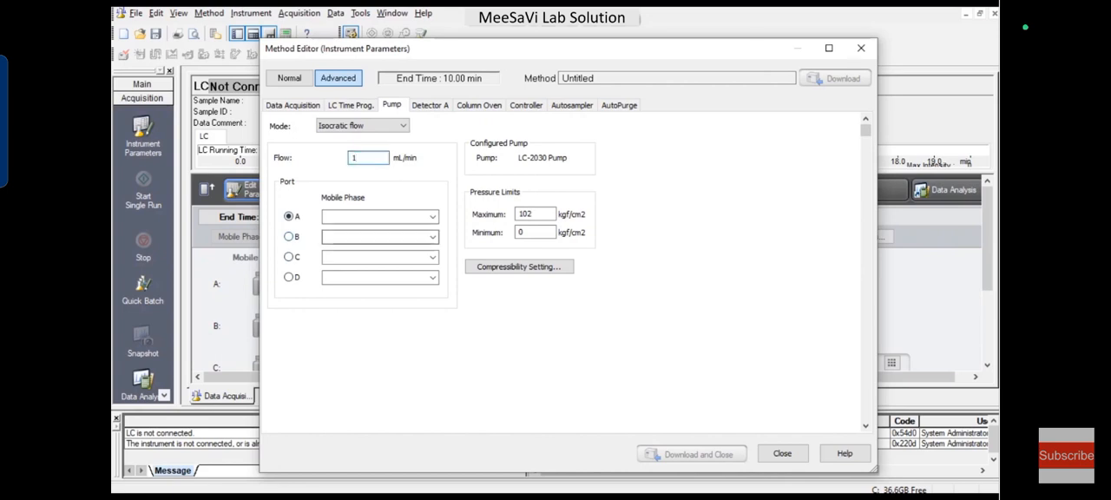
Step: Try 560 kgf/cm2 as the isocratic maximum pressure limit and replace it with 449 kgf/cm2
double_click(527, 213)
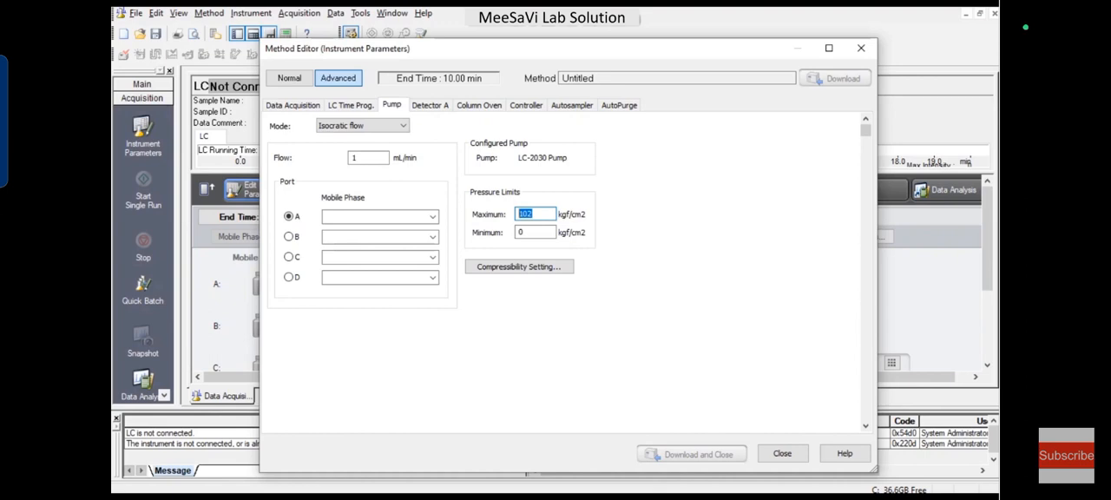
type("440")
key("BackSpace")
key("BackSpace")
key("BackSpace")
type("560")
key("Tab")
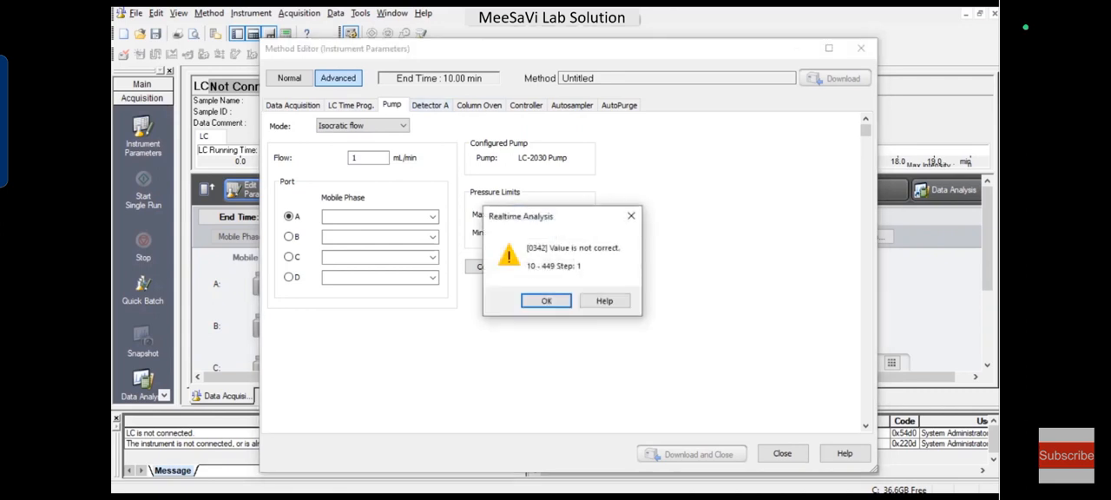
key("Return")
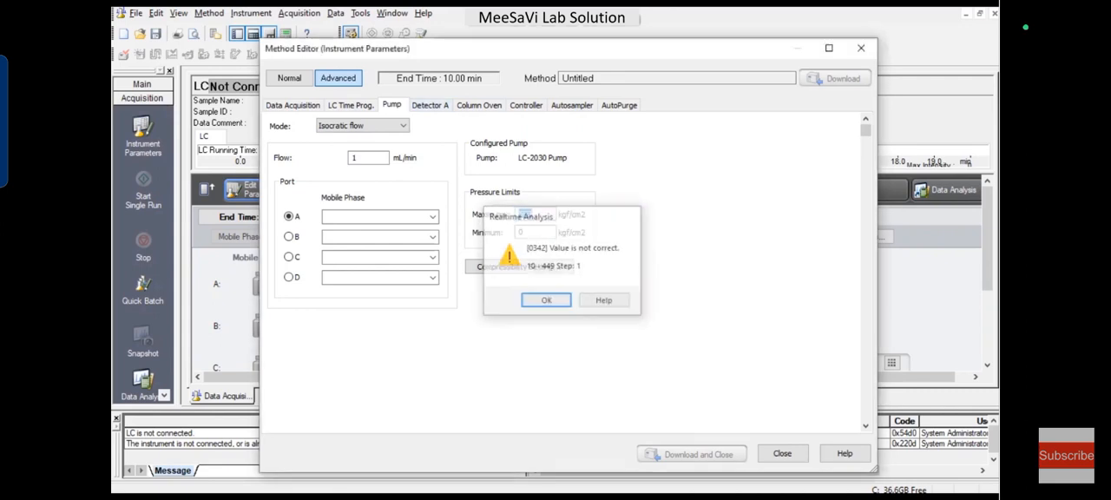
type("449")
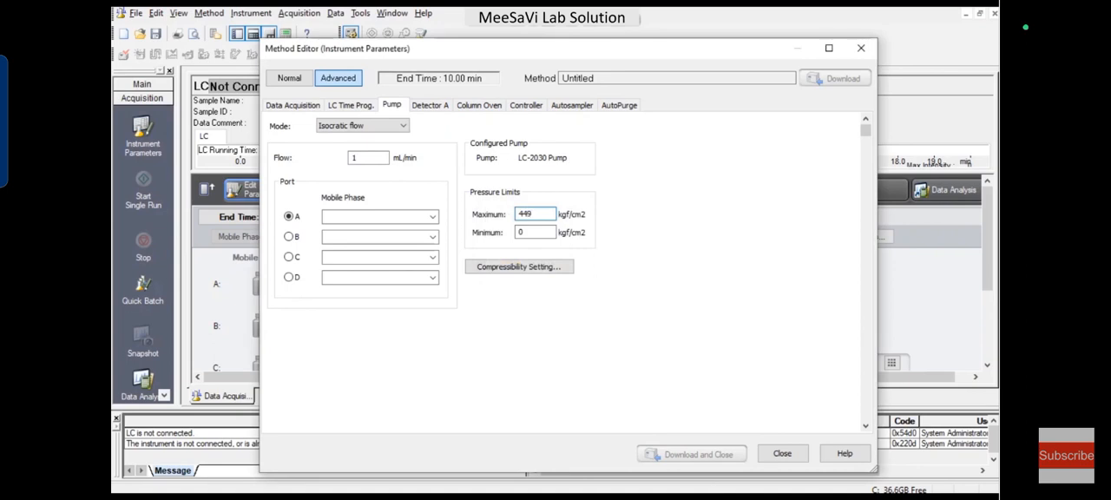
Step: Switch the pump mode to Low pressure gradient and set its flow to 1 mL/min
left_click(402, 126)
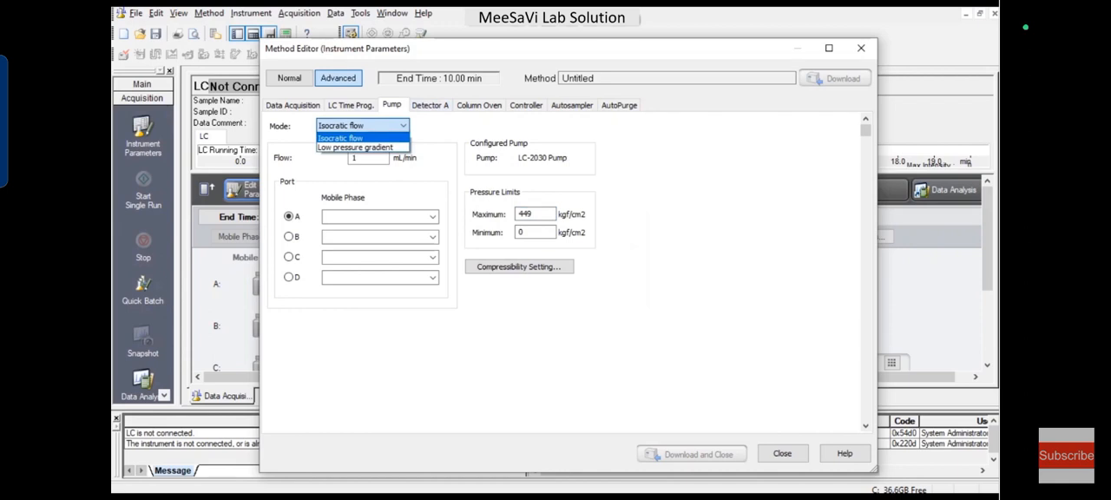
left_click(356, 148)
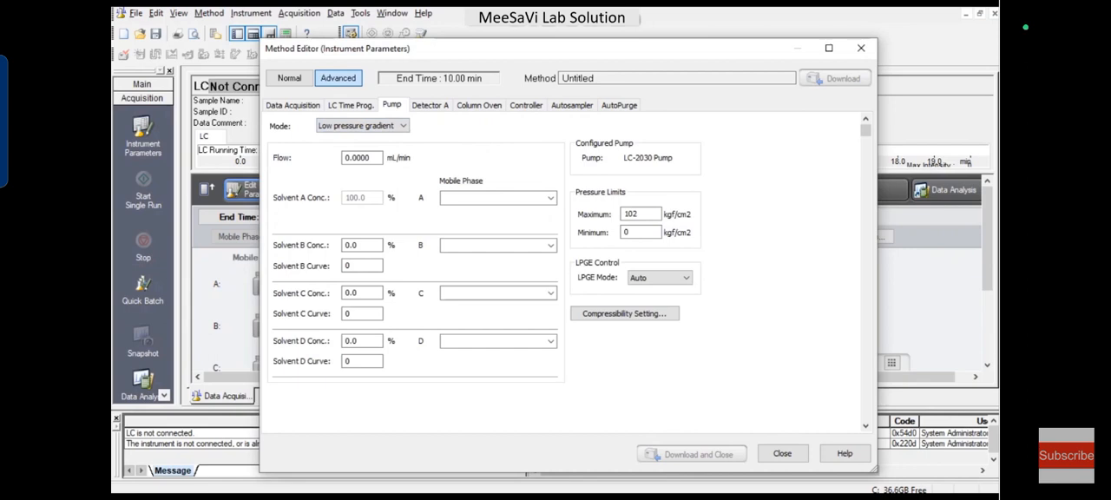
double_click(360, 158)
type("1")
Step: Set the solvent B concentration to 40 % and the maximum pressure limit to 449 kgf/cm2
double_click(361, 244)
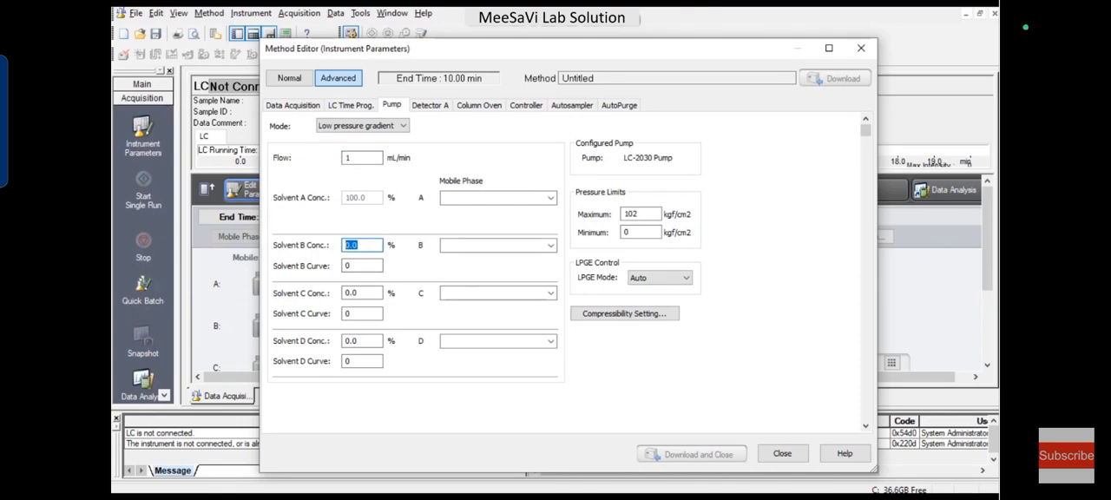
type("40")
left_click(360, 292)
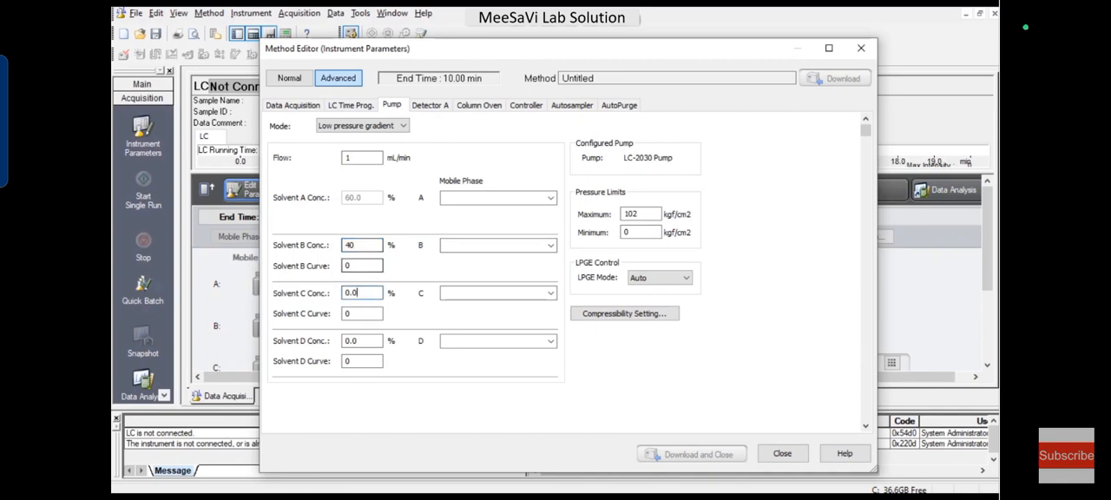
double_click(631, 214)
type("449")
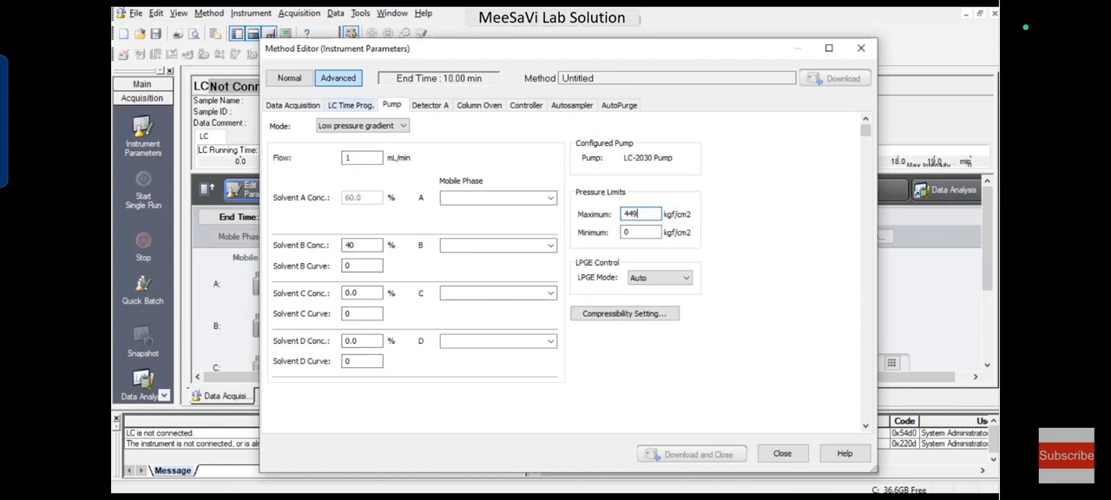
Step: Define the first LC time program row at 0.01 min with module Pumps, command B.Conc and value 60
left_click(351, 104)
left_click(319, 291)
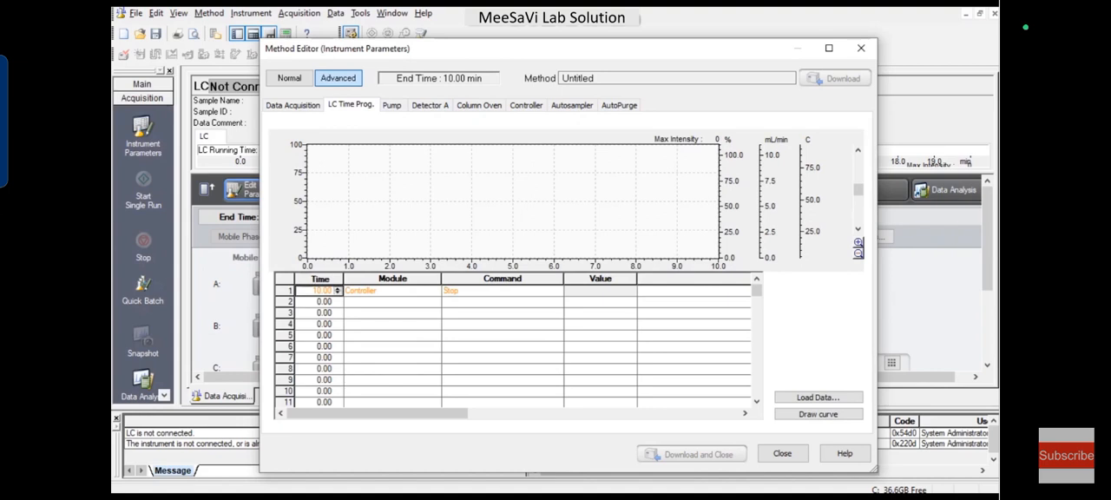
double_click(323, 291)
type("0.0")
key("Return")
key("Return")
type("0.01")
left_click(392, 291)
left_click(373, 303)
left_click(502, 291)
left_click(456, 312)
left_click(601, 291)
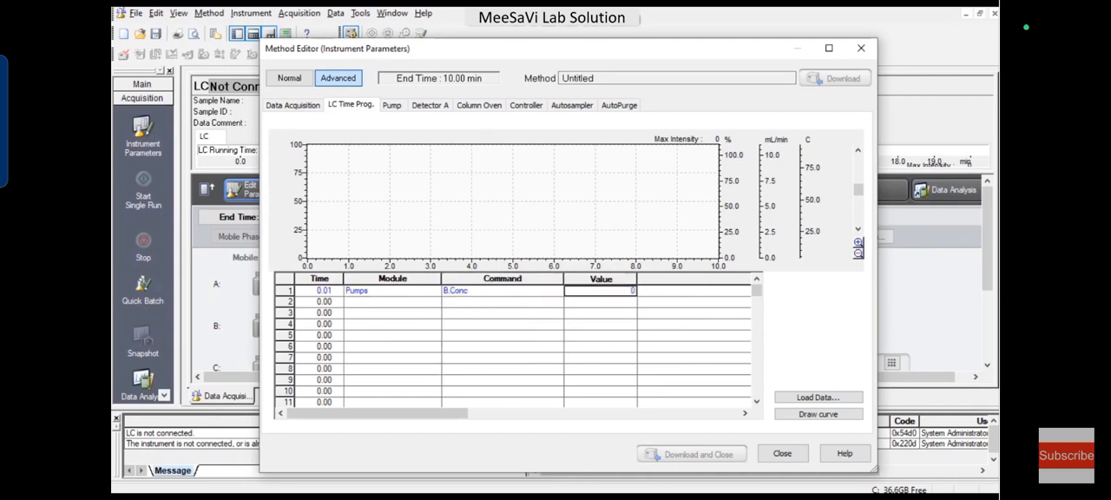
type("60")
left_click(601, 325)
Step: Fill the second time program row with 5.00 min, module Pumps, command B.Conc and value 60
double_click(324, 302)
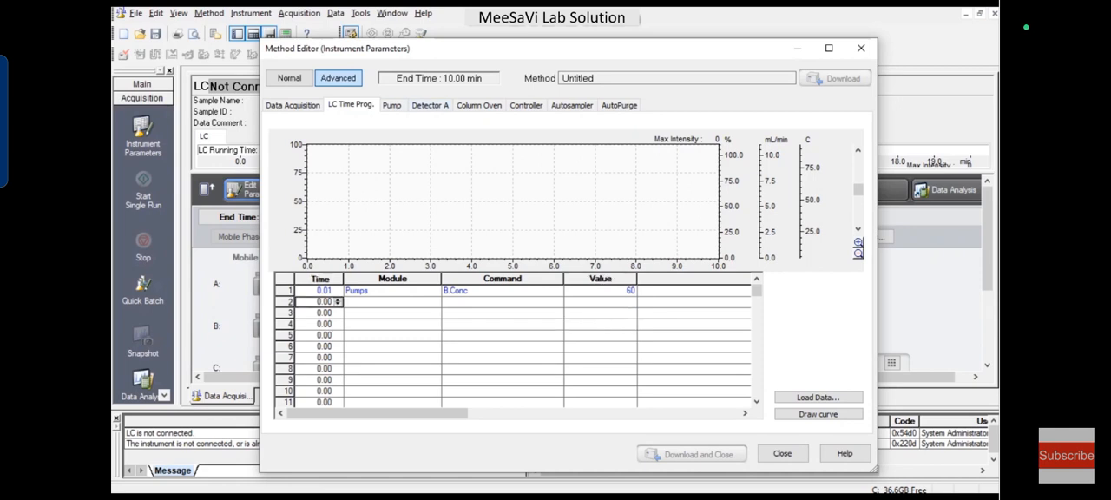
type("5")
left_click(392, 302)
left_click(382, 314)
left_click(503, 302)
left_click(486, 325)
left_click(601, 302)
type("60")
Step: Fill the third time program row with 5.01 min, Pumps, B.Conc and 40, and set the fourth row's time to 10 min
left_click(324, 312)
double_click(324, 313)
type("5.01")
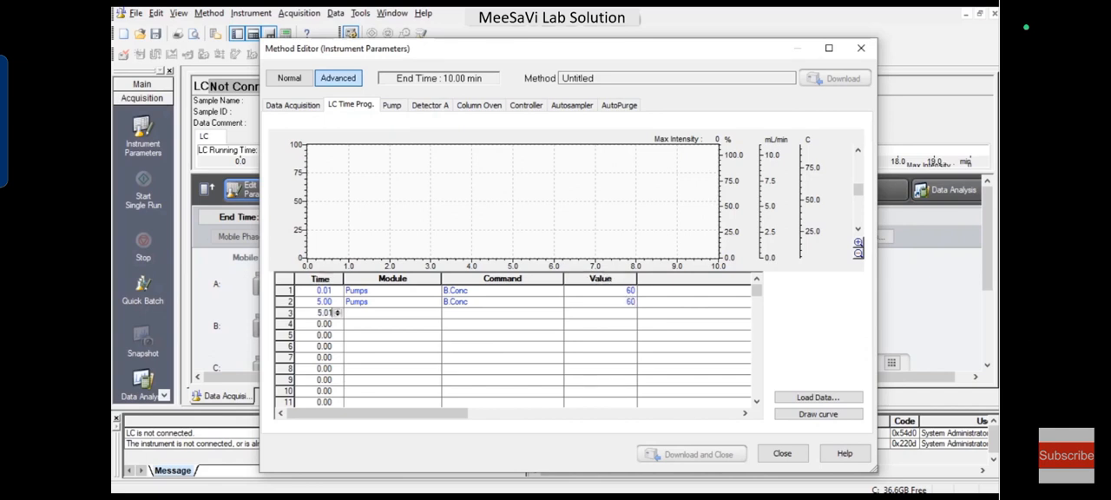
left_click(324, 324)
type("10")
left_click(393, 312)
left_click(358, 326)
left_click(502, 312)
left_click(457, 335)
left_click(601, 312)
type("40")
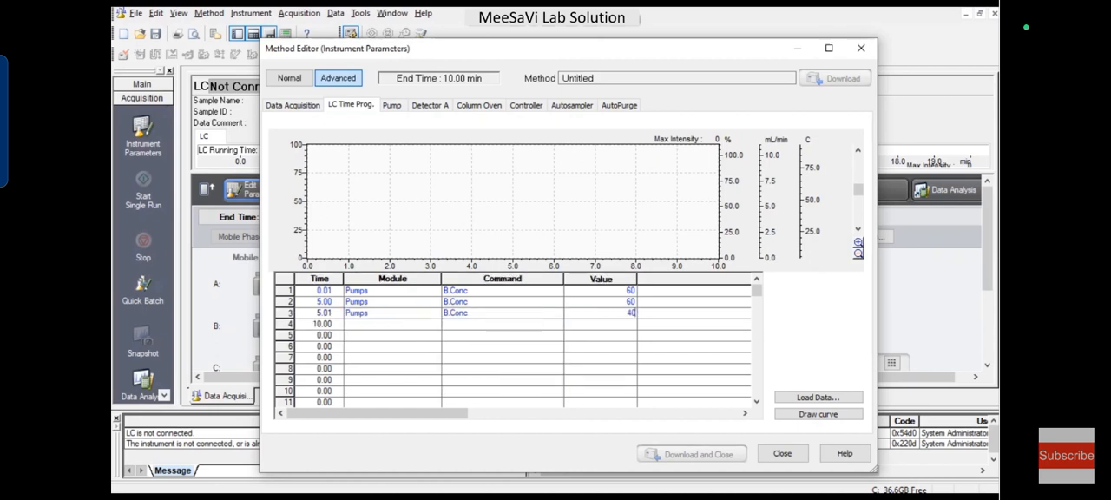
Step: Complete the fourth time program row with module Pumps, command B.Conc and value 40
left_click(392, 324)
left_click(358, 338)
left_click(503, 324)
left_click(456, 347)
left_click(601, 324)
type("40")
Step: Add a fifth time program row at 10.00 min with Controller and Stop, and draw the gradient curve
left_click(324, 335)
type("10")
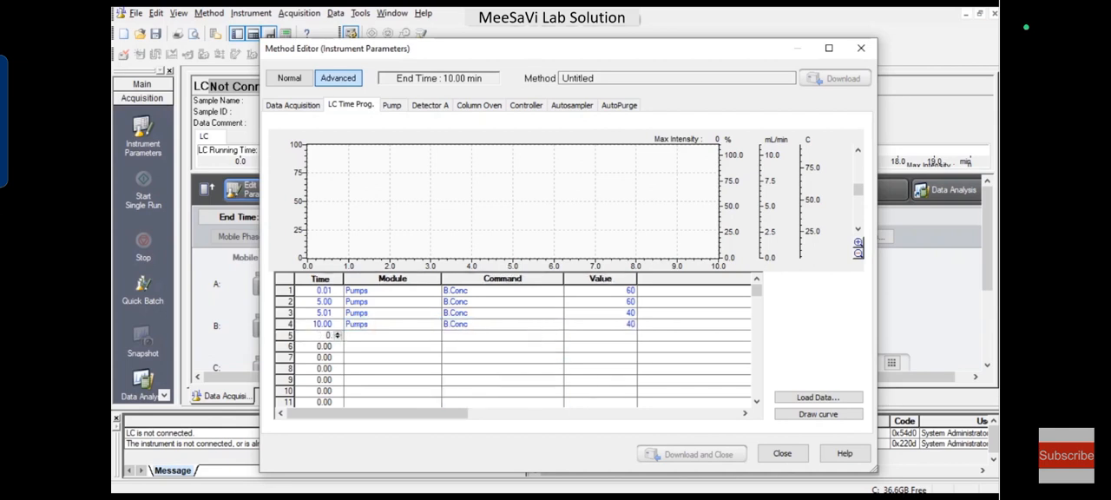
left_click(393, 335)
left_click(363, 377)
left_click(502, 335)
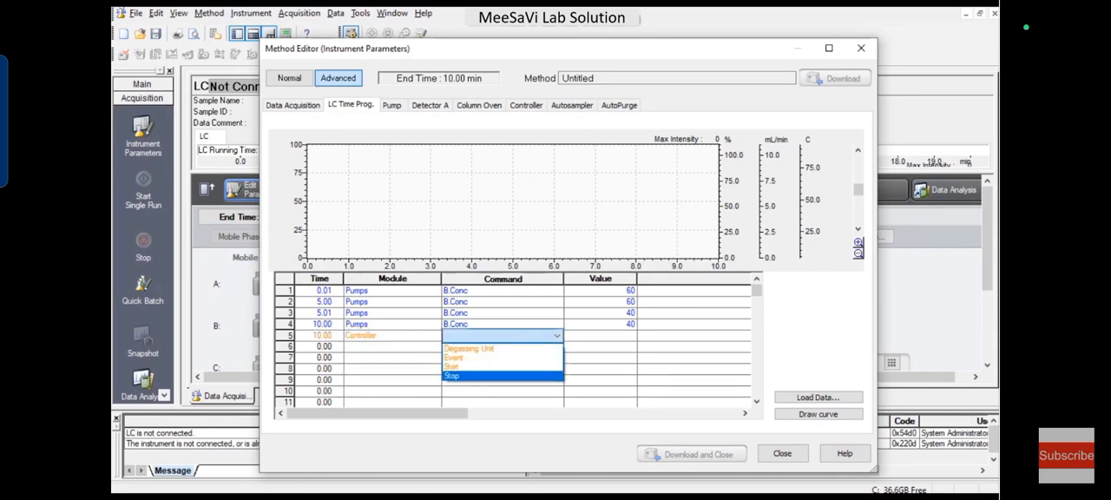
left_click(487, 377)
left_click(818, 414)
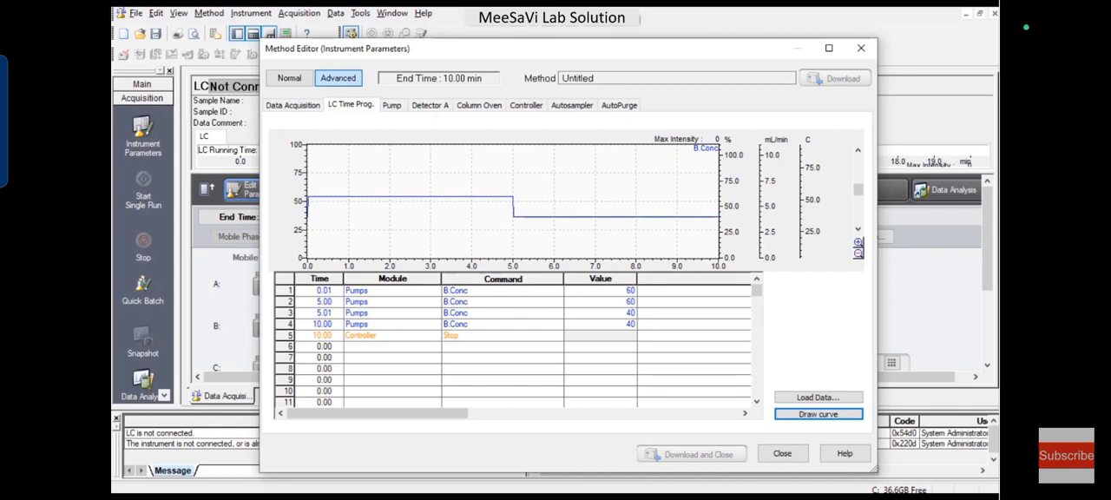
left_click(393, 291)
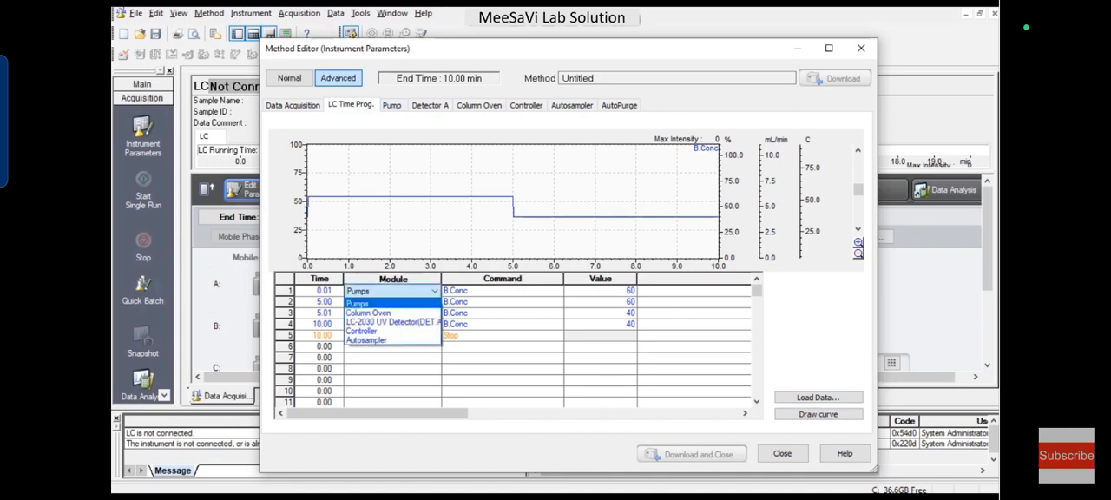
left_click(393, 303)
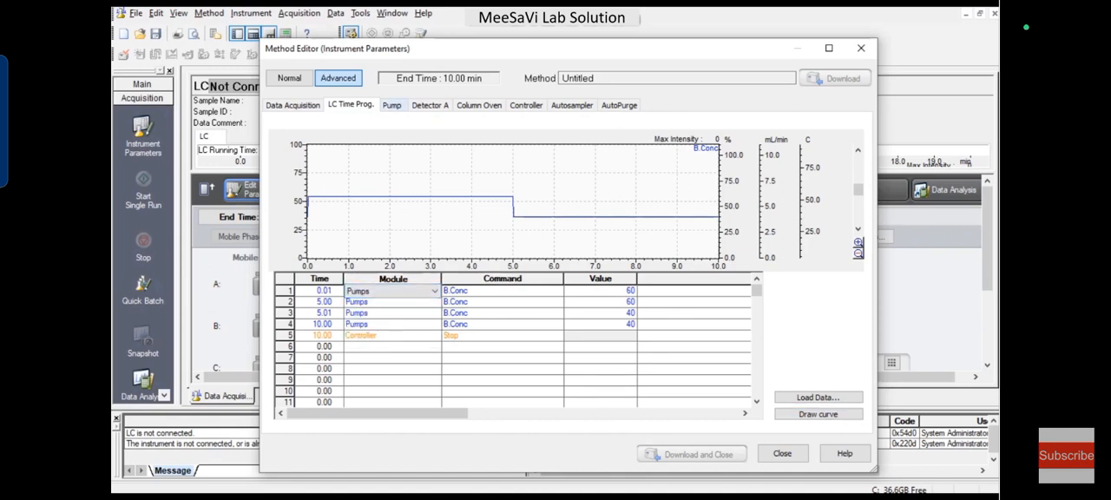
left_click(392, 105)
Step: Set the channel 1 wavelength of Detector A to 272 nm
left_click(434, 105)
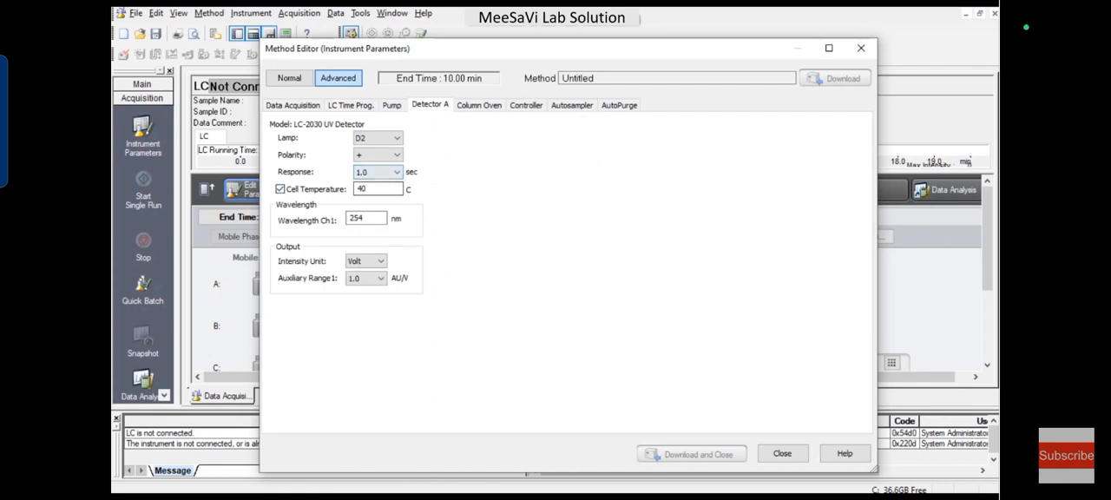
double_click(363, 218)
type("272")
Step: Compare the column oven's enable and temperature settings with the cell temperature settings of Detector A
left_click(499, 105)
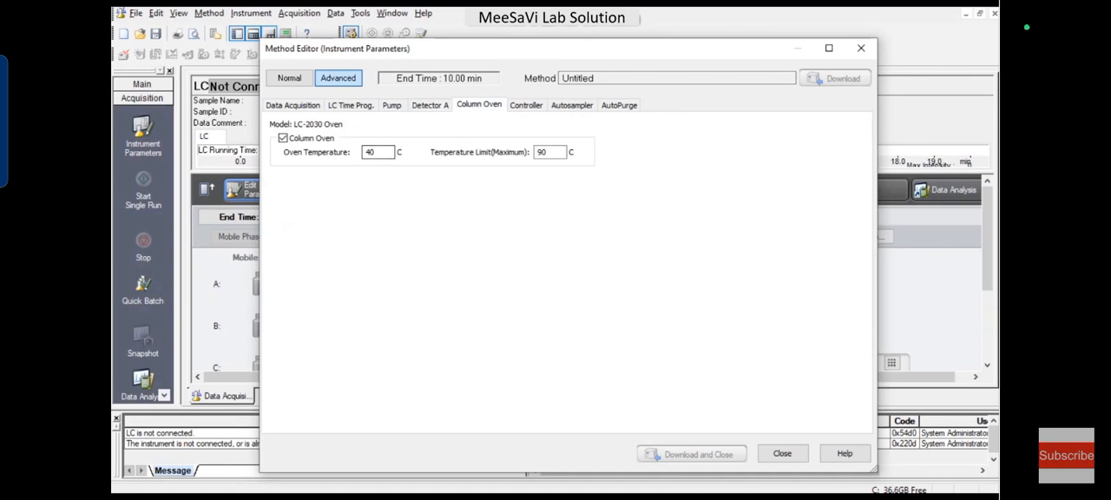
left_click(430, 104)
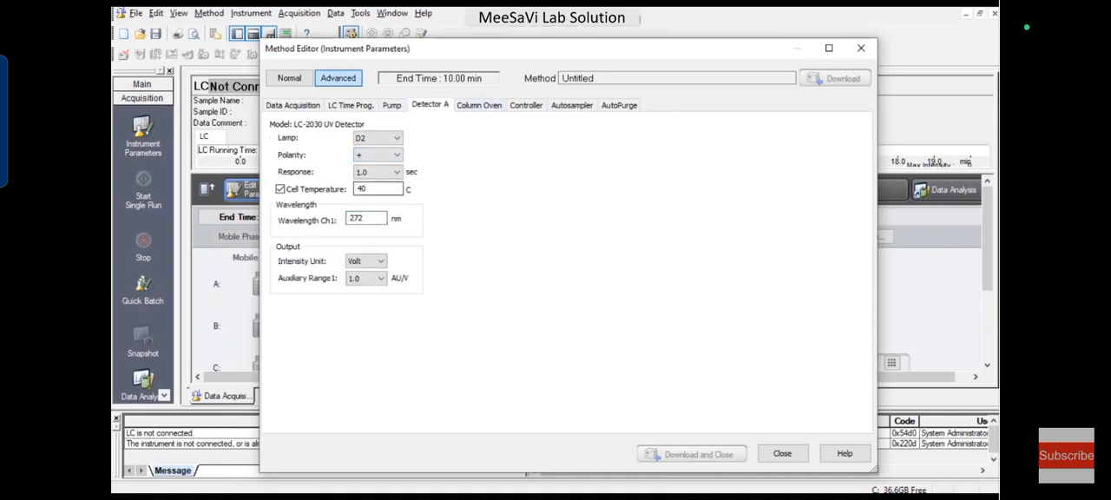
left_click(479, 105)
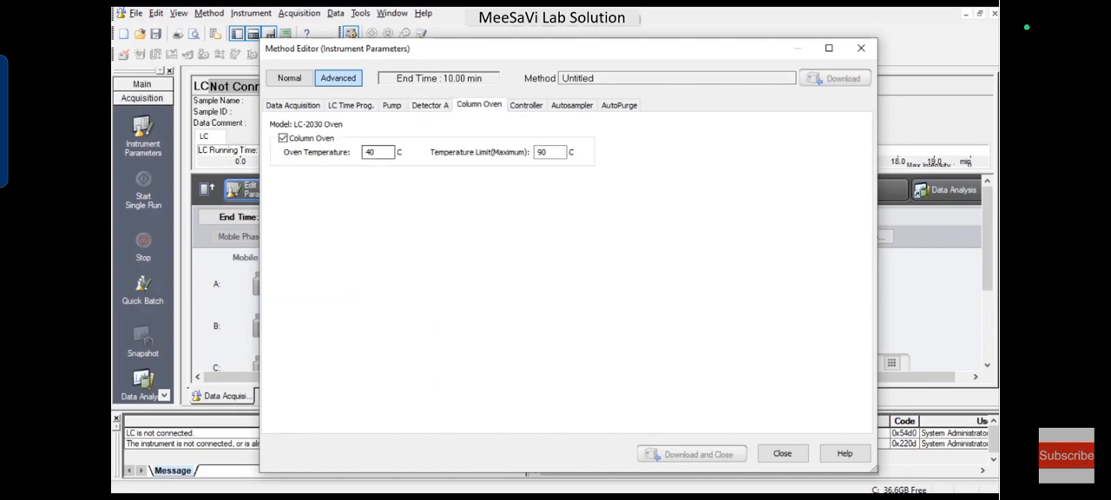
left_click(430, 105)
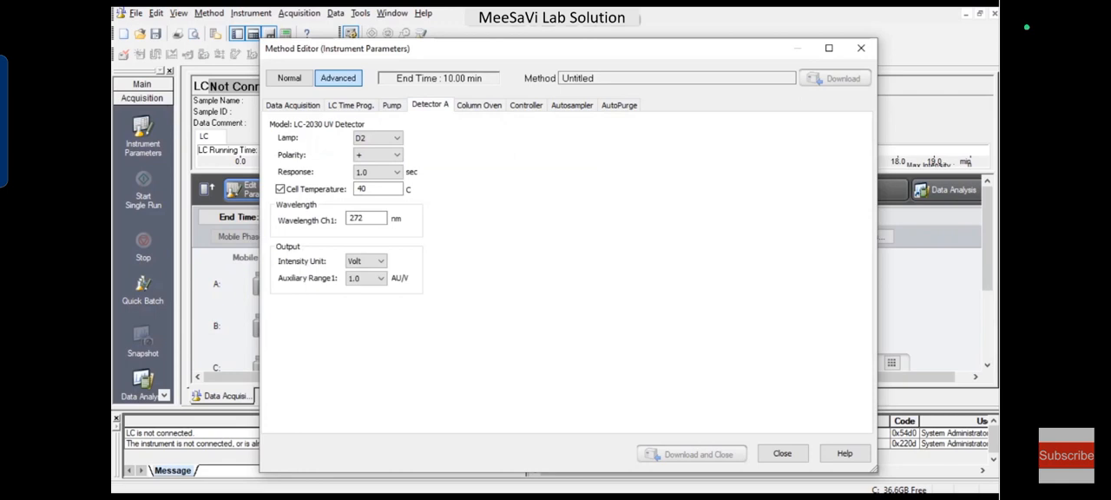
left_click(378, 189)
left_click(479, 105)
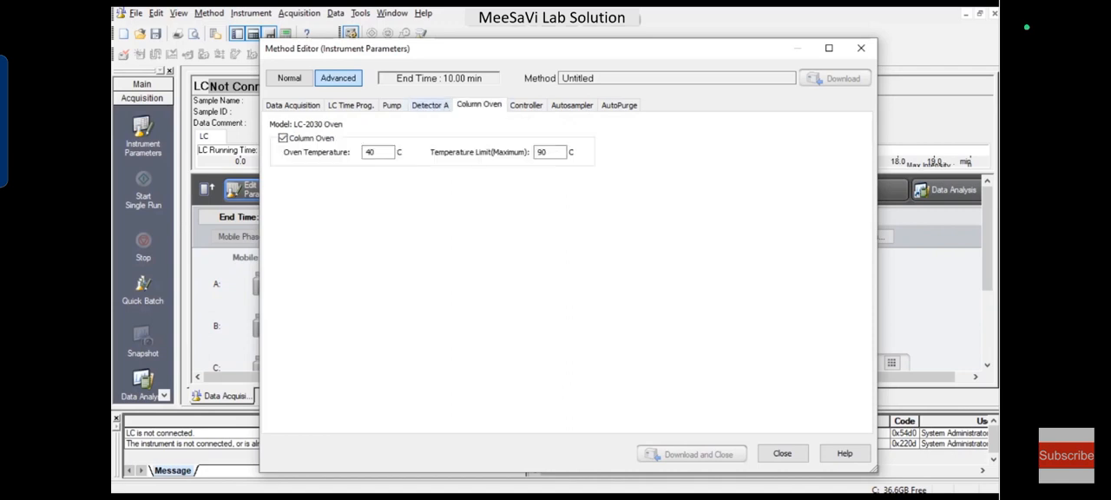
left_click(430, 105)
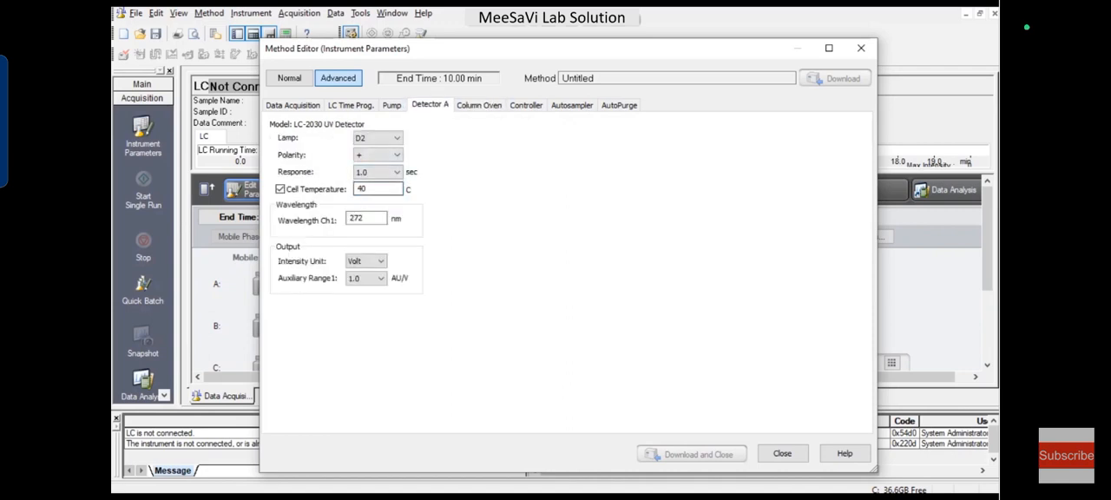
left_click(480, 105)
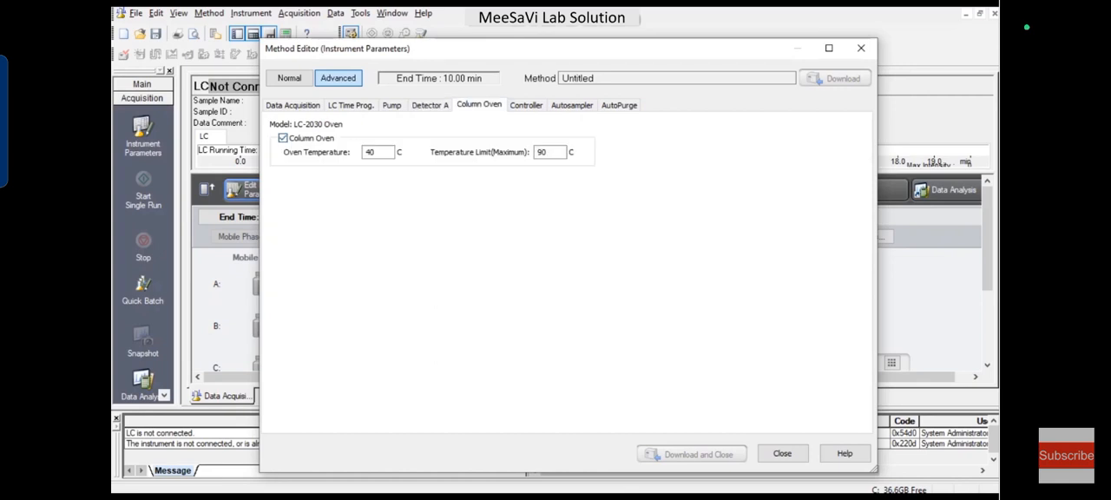
left_click(429, 105)
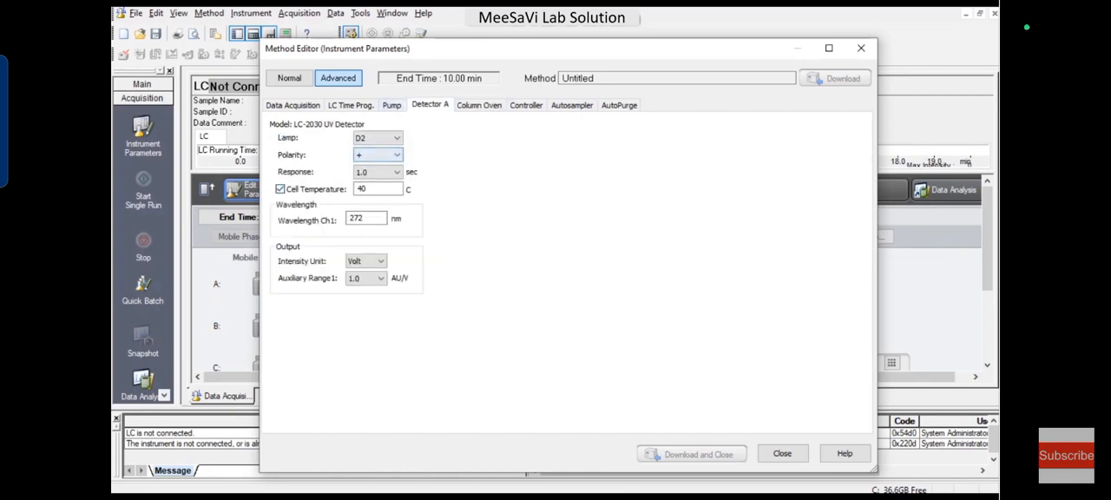
left_click(479, 105)
left_click(283, 138)
left_click(430, 105)
left_click(280, 188)
Step: Keep the autosampler's rinse mode at Before and after aspiration and set its rinse port purge time to 20 min
left_click(525, 105)
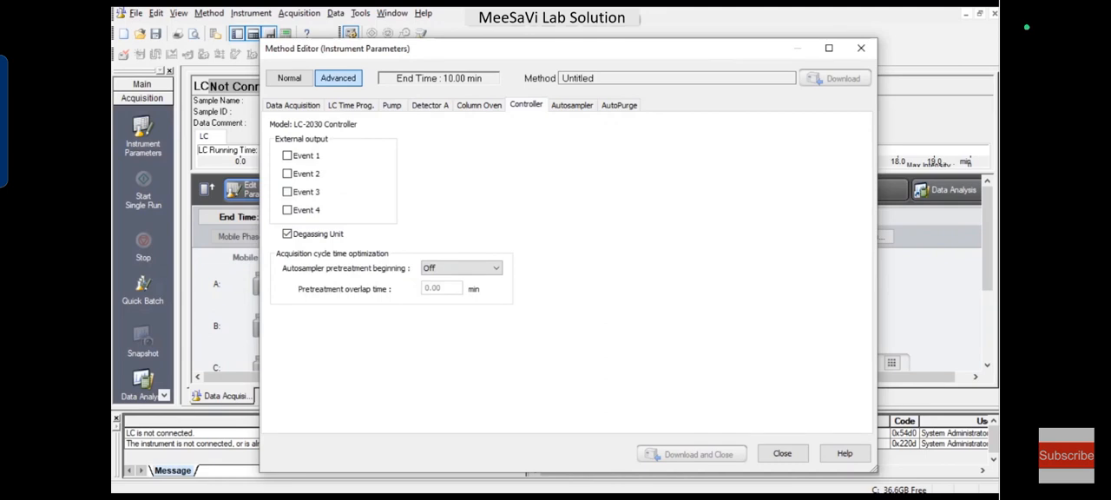
left_click(572, 105)
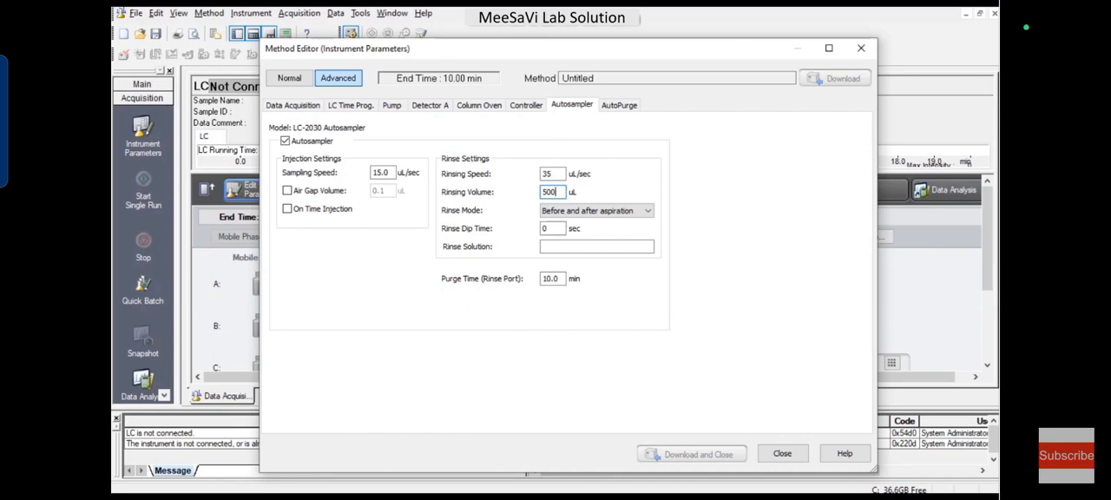
left_click(648, 211)
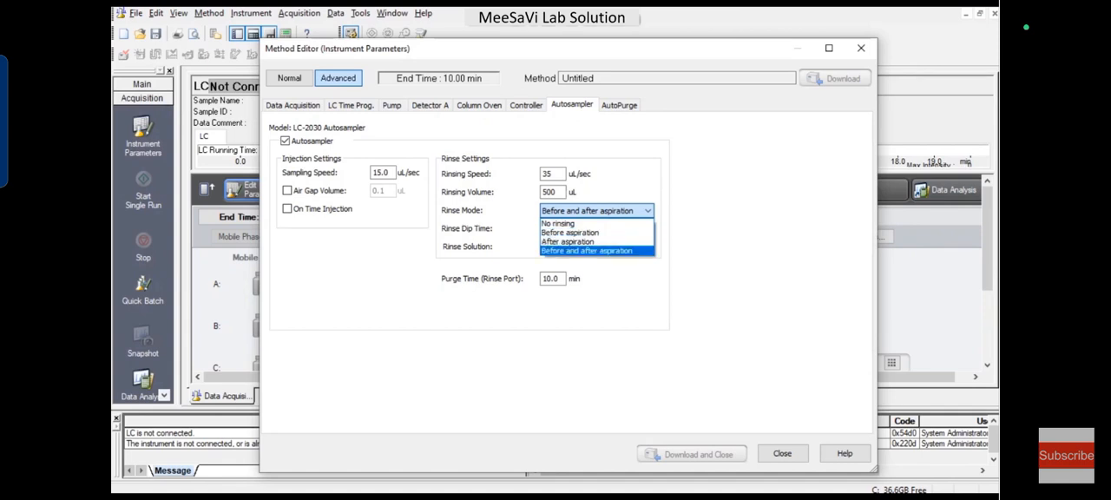
left_click(601, 211)
key("Tab")
key("Tab")
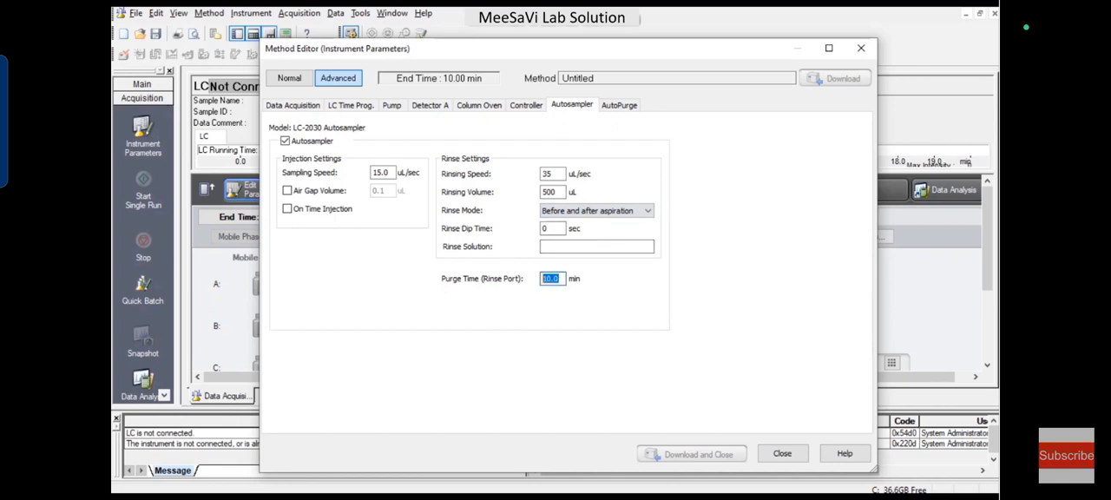
type("20")
Step: Assign Mobile Phase A, B, C and D as the first to fourth entries of the autopurge order
left_click(619, 105)
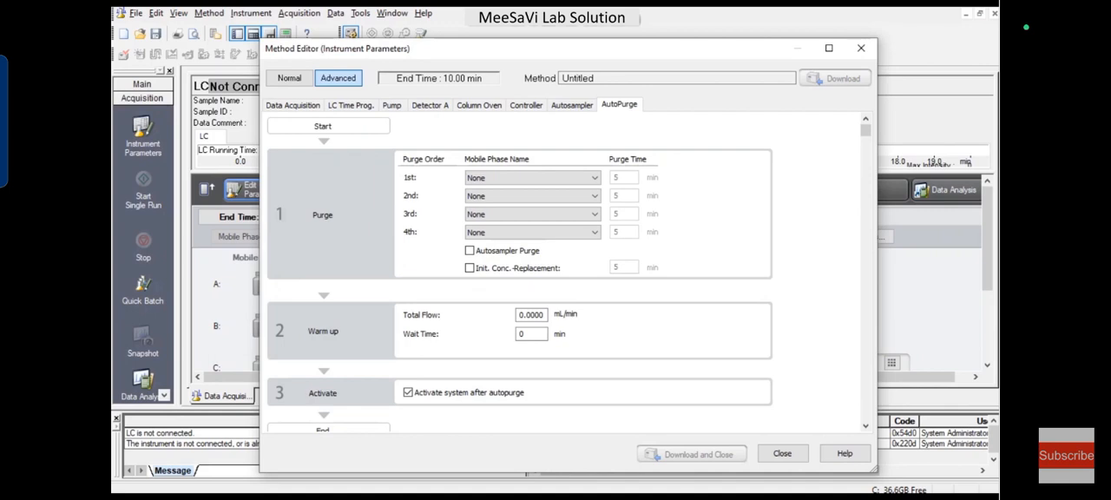
left_click(533, 178)
left_click(526, 198)
left_click(533, 196)
left_click(521, 224)
left_click(533, 215)
left_click(521, 253)
left_click(533, 233)
left_click(521, 253)
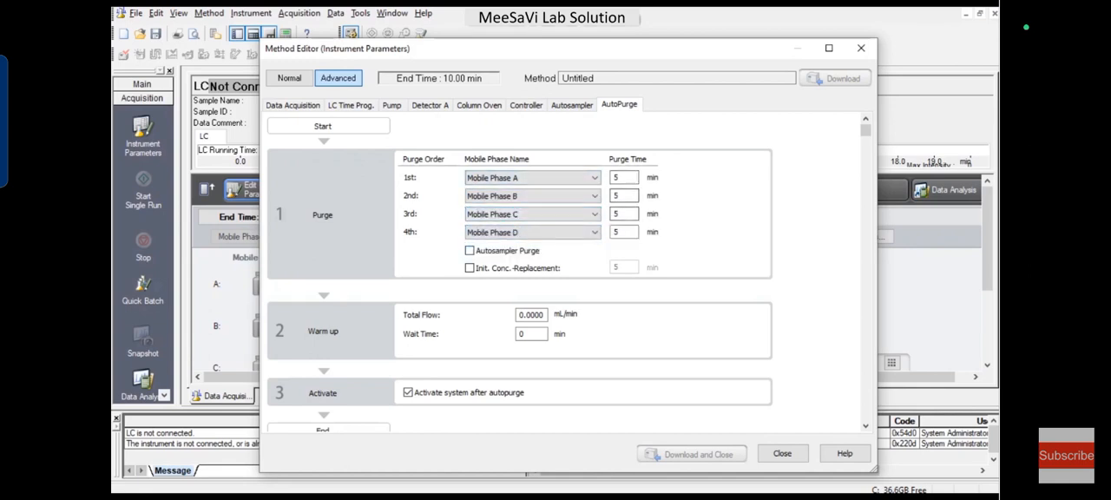
Step: Include the autosampler purge and initial concentration replacement in the autopurge, checking them against the autosampler and pump settings
left_click(470, 251)
left_click(572, 105)
left_click(619, 105)
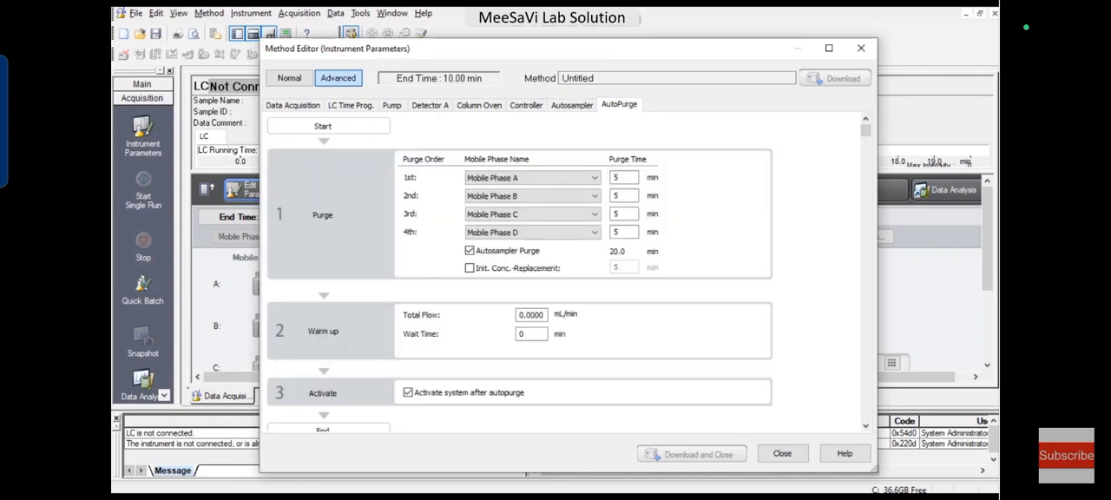
left_click(470, 268)
left_click(392, 105)
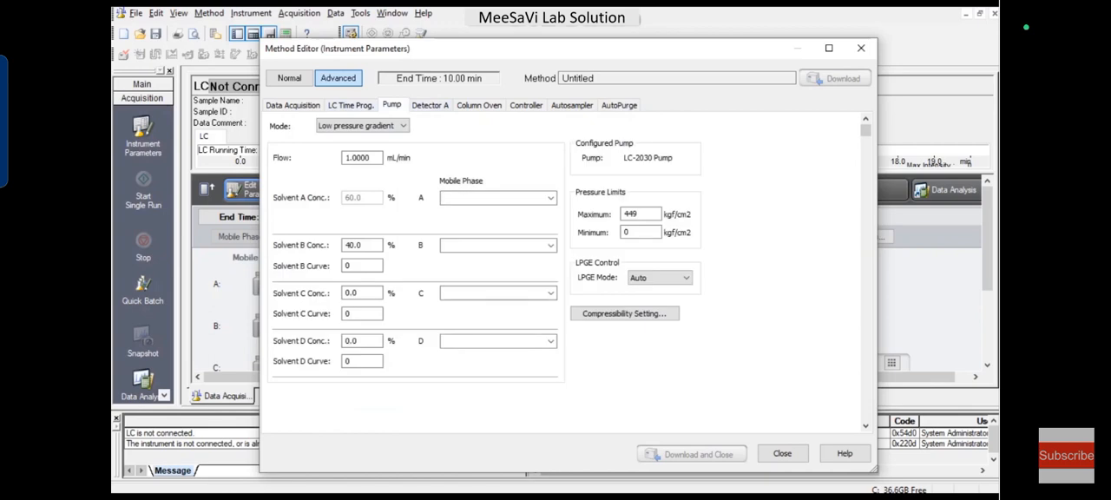
left_click(619, 105)
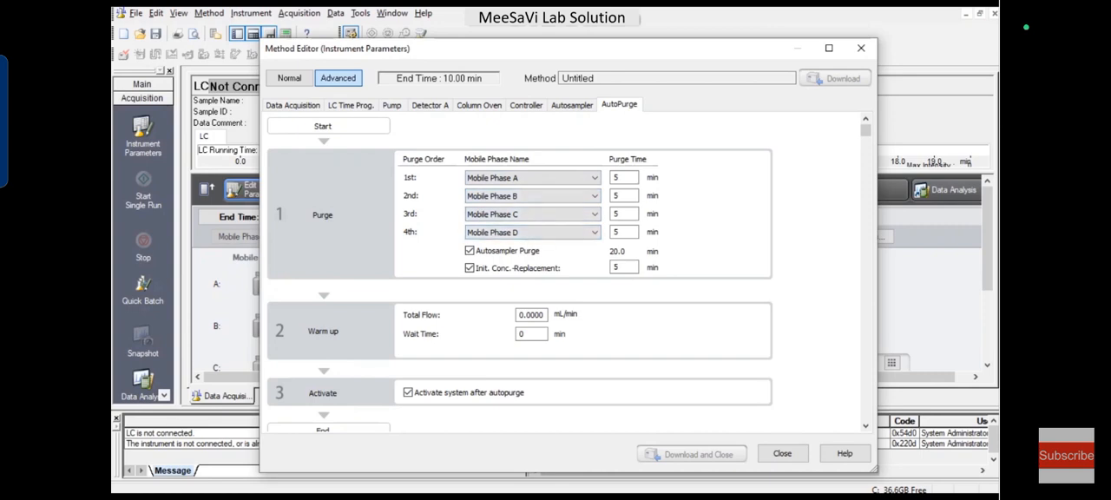
Step: Set the autopurge warm-up to a total flow of 1.0 mL/min and a wait time of 40 min, and close the method editor
left_click(531, 315)
type("1.0")
key("Tab")
type("40")
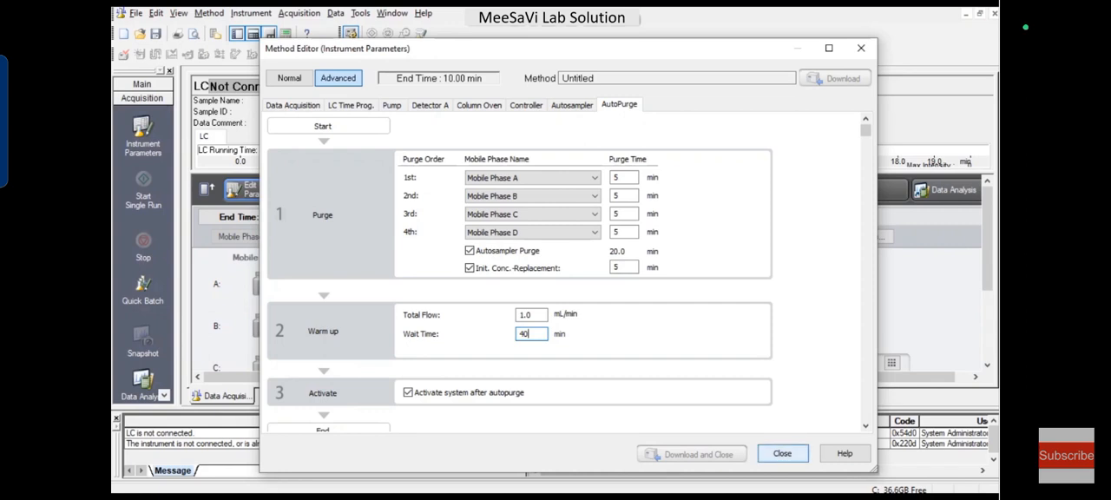
left_click(782, 454)
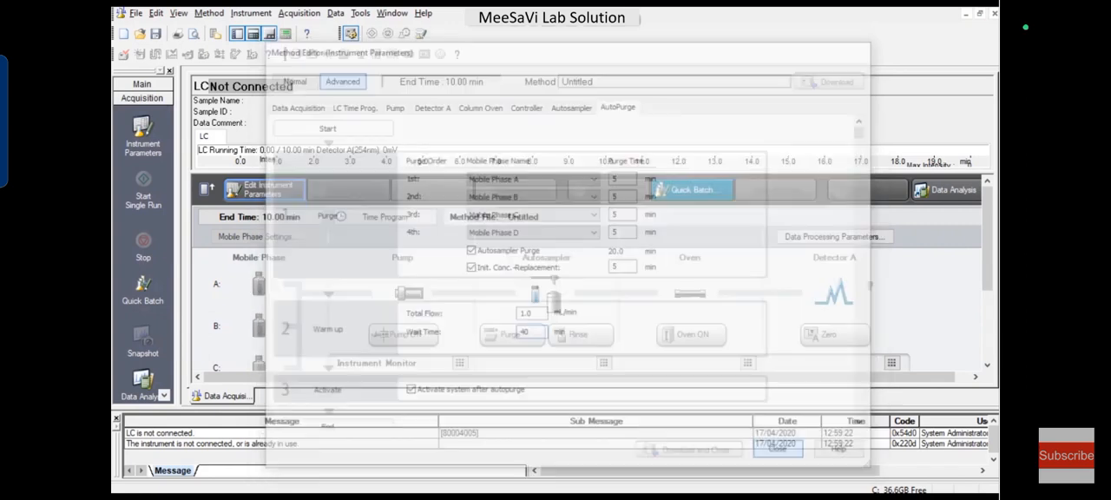
Step: Save the method file under the name test1
key("ctrl+s")
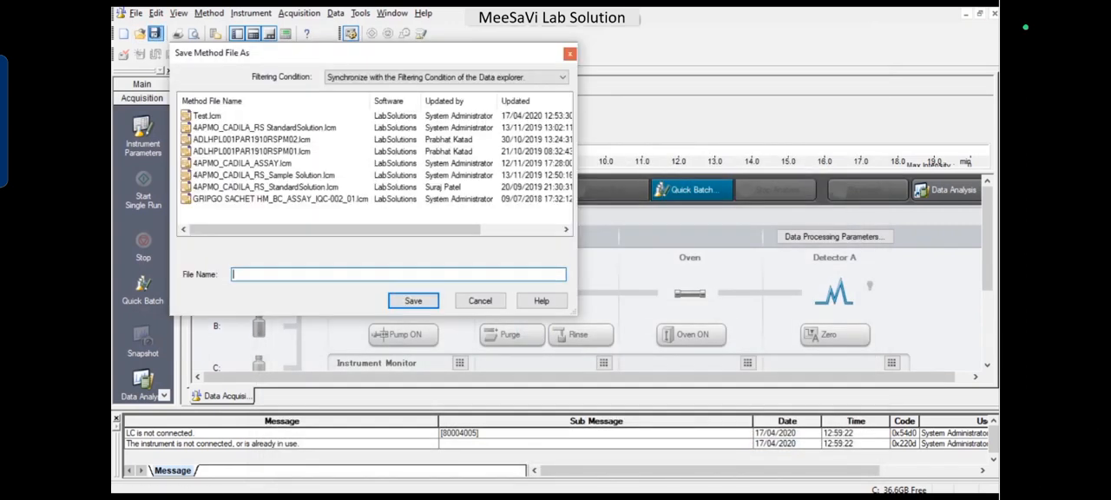
type("test1")
key("Return")
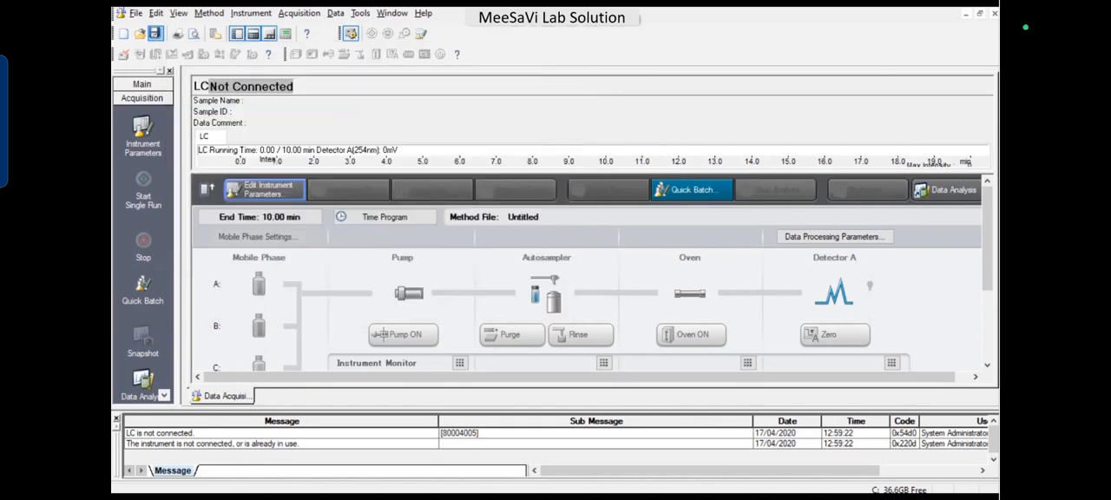